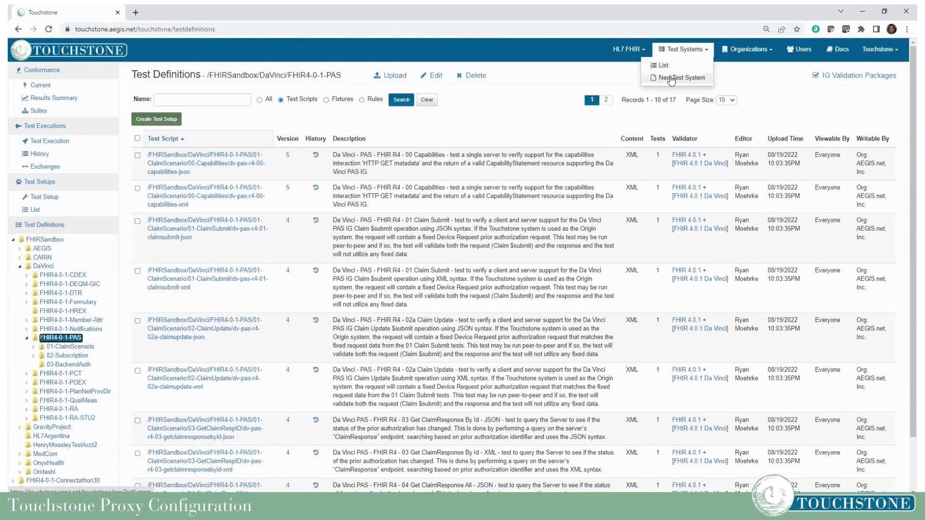
Step: Start a new test system and name it "Demo Test System"
{"action": "left_click", "coordinate": [671, 79]}
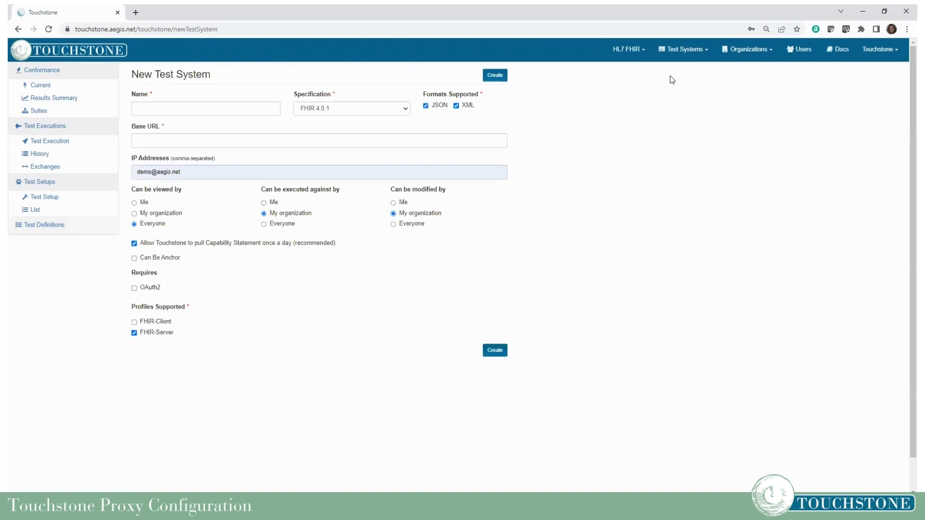
{"action": "left_click", "coordinate": [220, 108]}
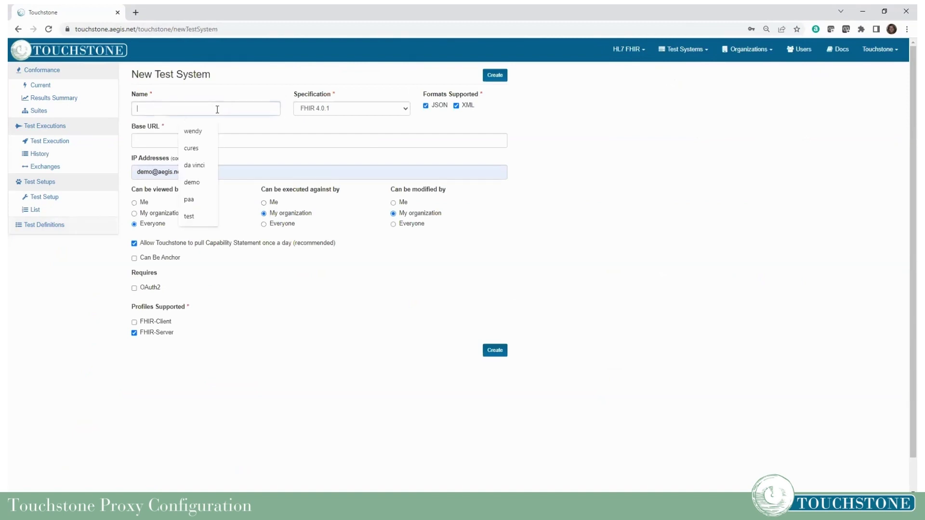
{"action": "type", "text": "Demo TEes"}
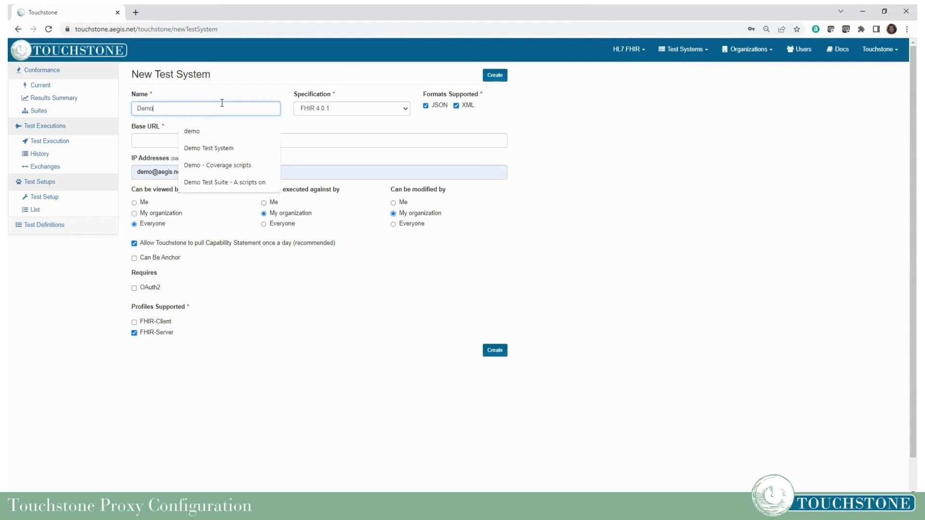
{"action": "key", "text": "BackSpace"}
{"action": "key", "text": "BackSpace"}
{"action": "key", "text": "BackSpace"}
{"action": "type", "text": "est System"}
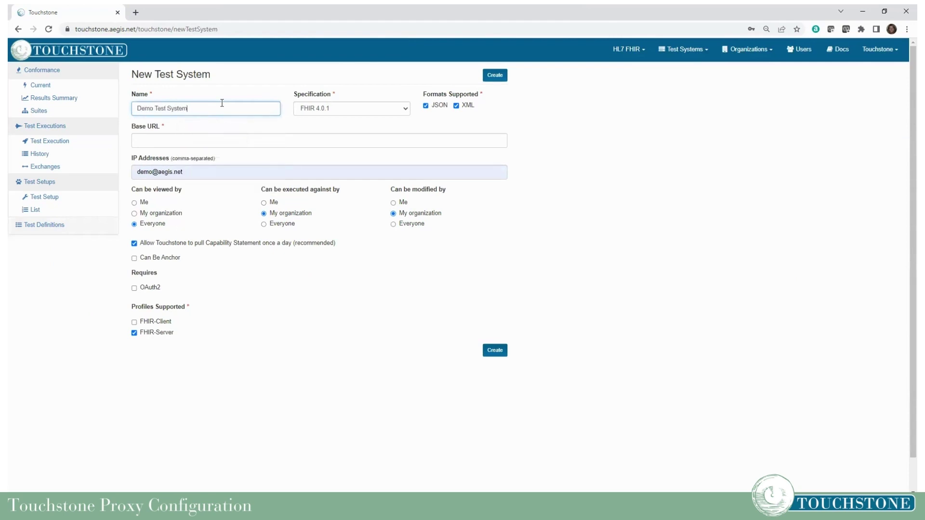
{"action": "left_click", "coordinate": [208, 141]}
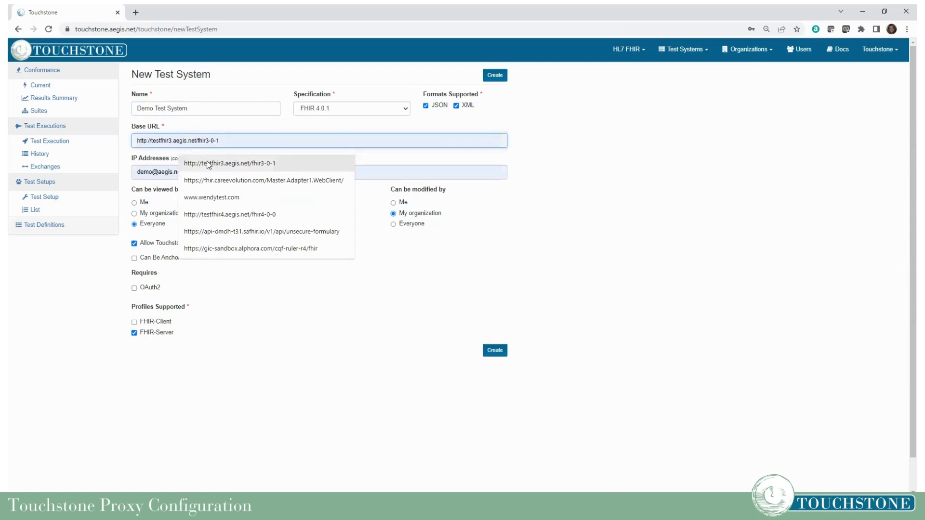
{"action": "left_click", "coordinate": [207, 165]}
{"action": "key", "text": "Tab"}
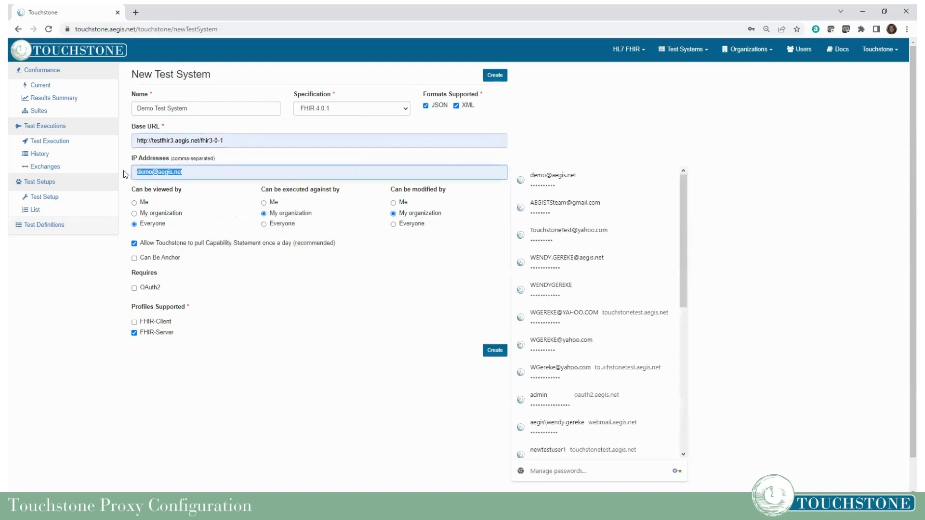
{"action": "key", "text": "BackSpace"}
{"action": "left_click", "coordinate": [195, 193]}
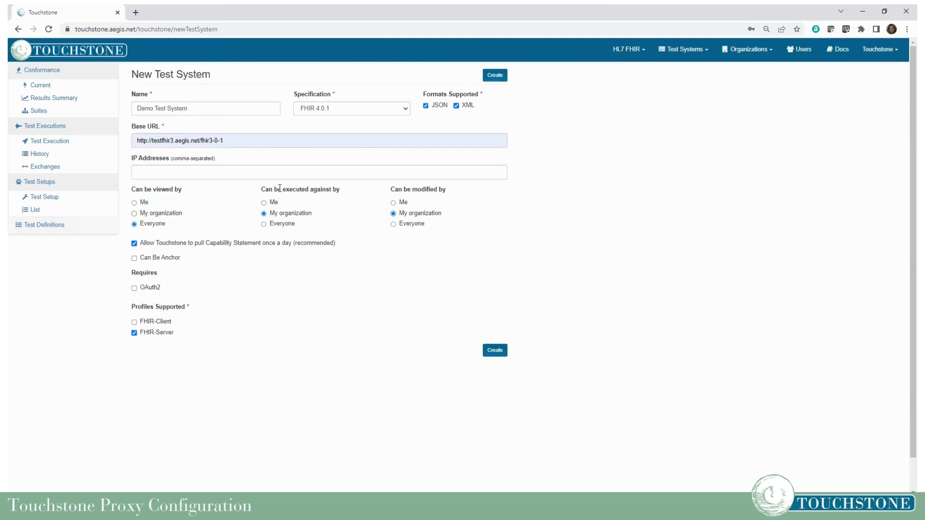
Step: Allow everyone to execute against the test system, keeping it viewable by everyone
{"action": "left_click", "coordinate": [264, 225]}
{"action": "mouse_move", "coordinate": [366, 249]}
{"action": "left_click", "coordinate": [166, 216]}
{"action": "left_click", "coordinate": [152, 225]}
{"action": "left_click", "coordinate": [277, 226]}
Step: Extend the test system's name to "Demo Test System FAST CALL" and create the system
{"action": "left_click", "coordinate": [208, 107]}
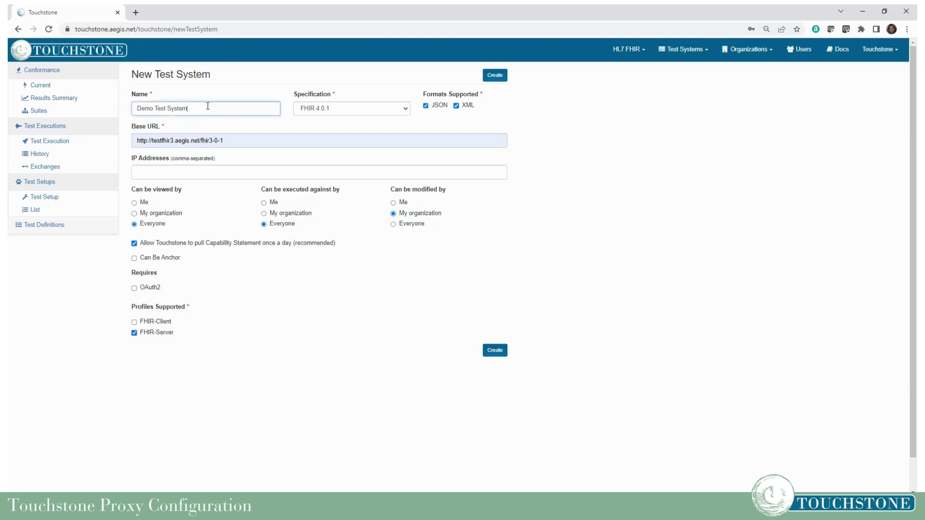
{"action": "type", "text": "R4"}
{"action": "key", "text": "BackSpace"}
{"action": "key", "text": "BackSpace"}
{"action": "type", "text": "(s- FHI"}
{"action": "key", "text": "BackSpace"}
{"action": "key", "text": "BackSpace"}
{"action": "type", "text": "FATST CALL"}
{"action": "left_click", "coordinate": [498, 355]}
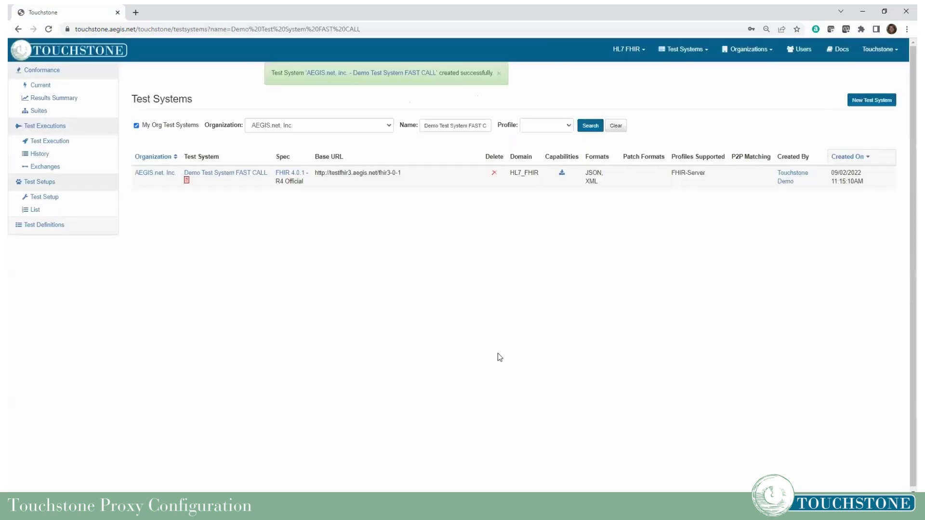
Step: Open the Demo Test System FAST CALL record and highlight its full proxy URL
{"action": "left_click", "coordinate": [798, 44]}
{"action": "left_click", "coordinate": [241, 175]}
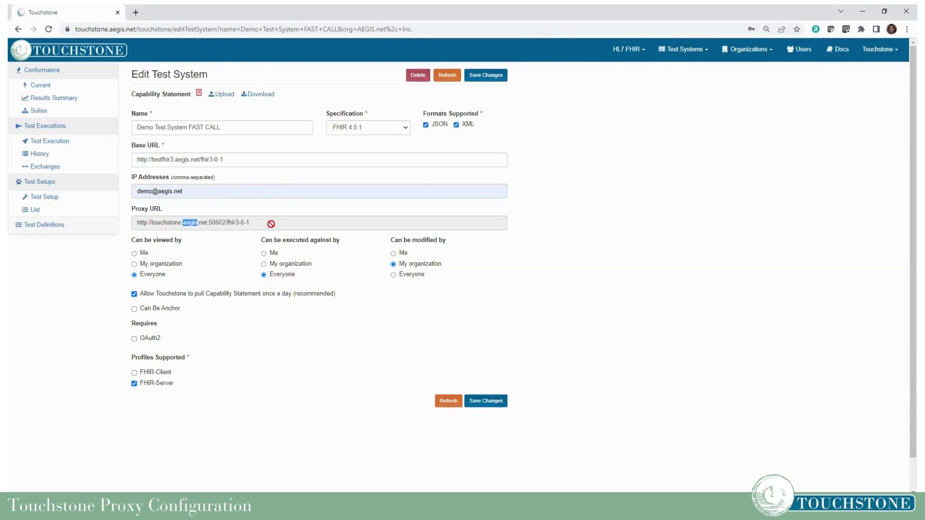
{"action": "right_click", "coordinate": [234, 222]}
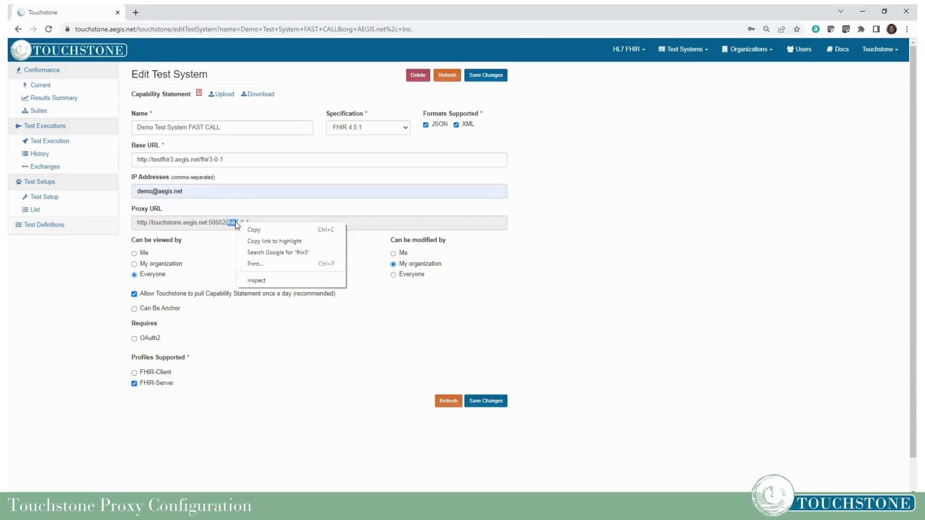
{"action": "left_click", "coordinate": [223, 221]}
{"action": "right_click", "coordinate": [222, 223]}
{"action": "left_click", "coordinate": [221, 223]}
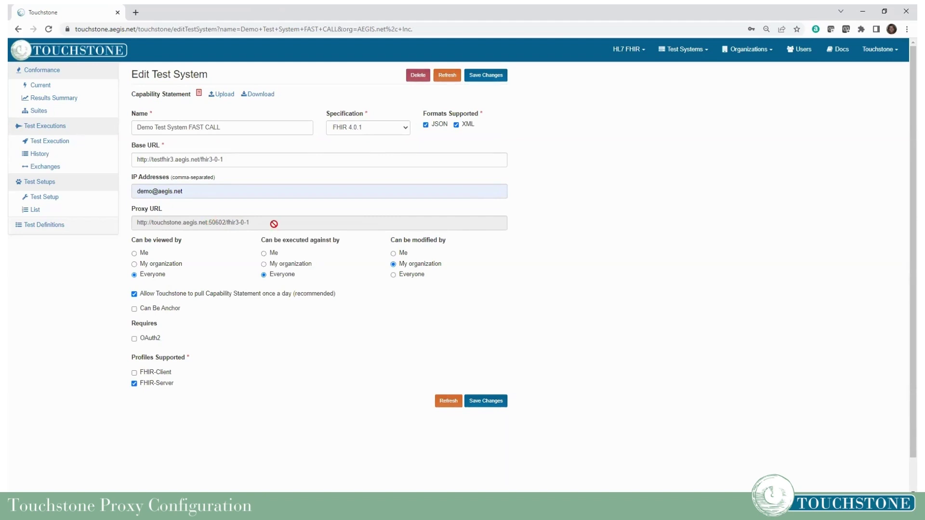
{"action": "double_click", "coordinate": [270, 223]}
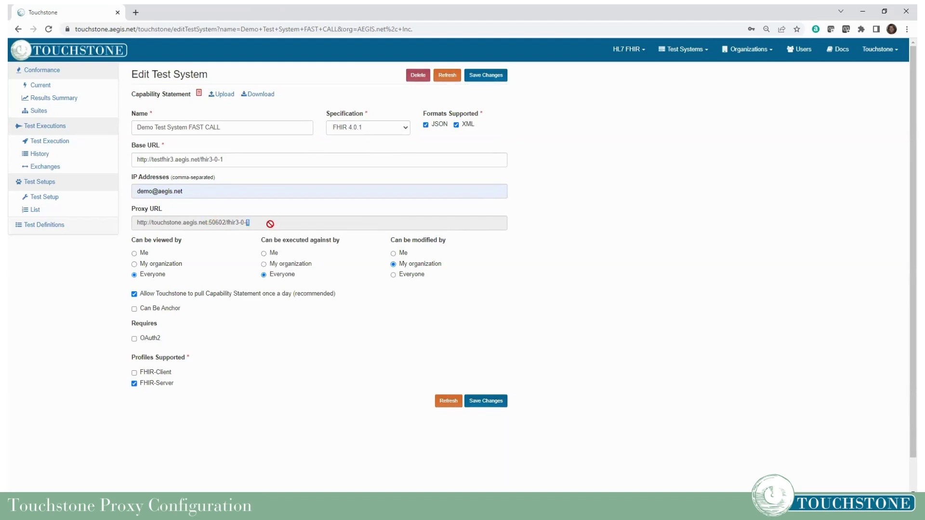
{"action": "triple_click", "coordinate": [178, 222]}
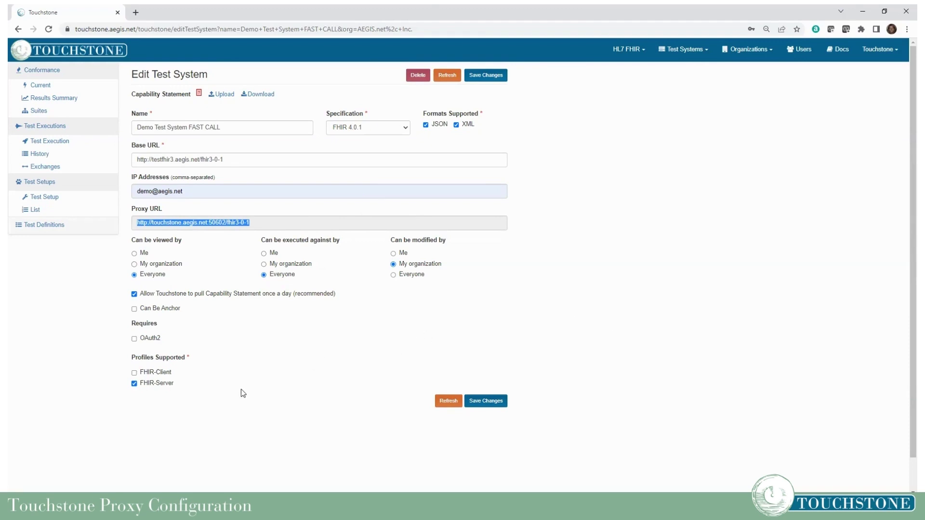
Step: Switch to the untitled Outlook message, examine the proxy entry in its Update server image, and move the window aside to reveal Touchstone's proxy URL
{"action": "left_click", "coordinate": [130, 511]}
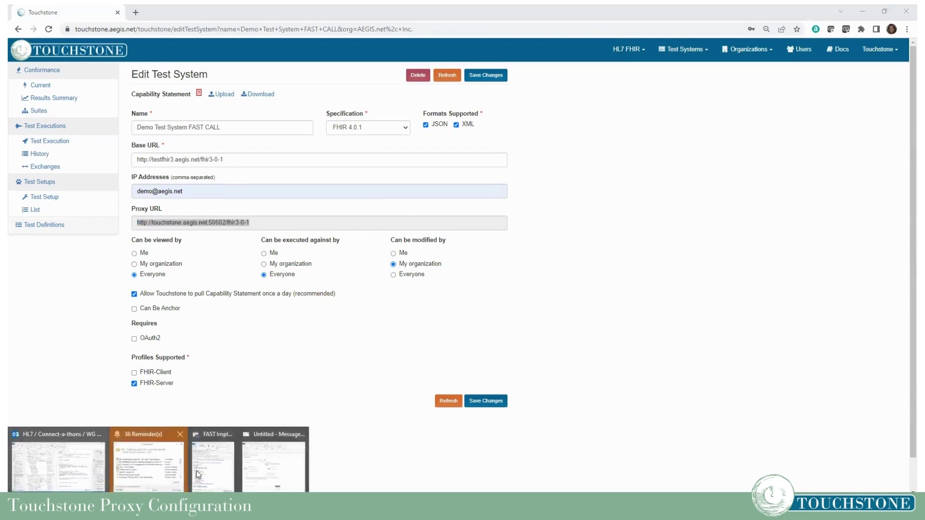
{"action": "left_click", "coordinate": [254, 469]}
{"action": "scroll", "coordinate": [263, 272], "scroll_direction": "up", "scroll_amount": 1}
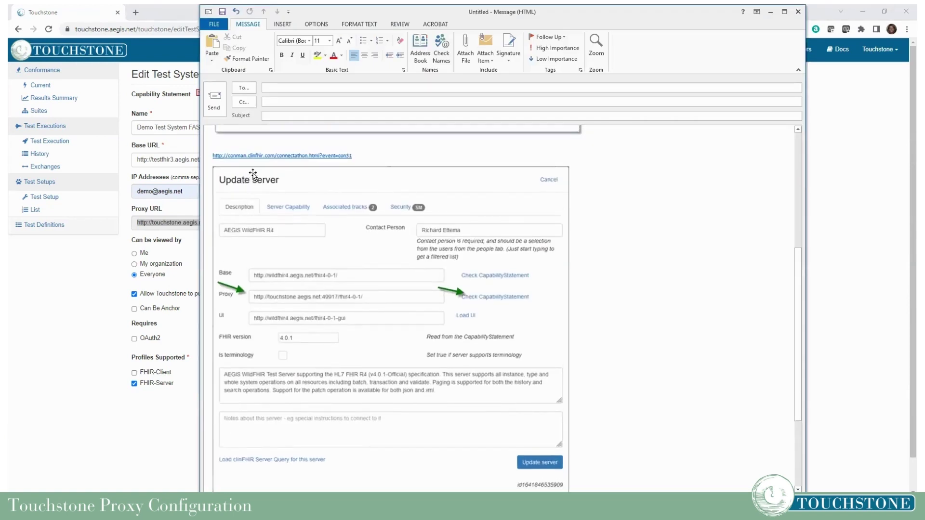
{"action": "scroll", "coordinate": [257, 192], "scroll_direction": "down", "scroll_amount": 1}
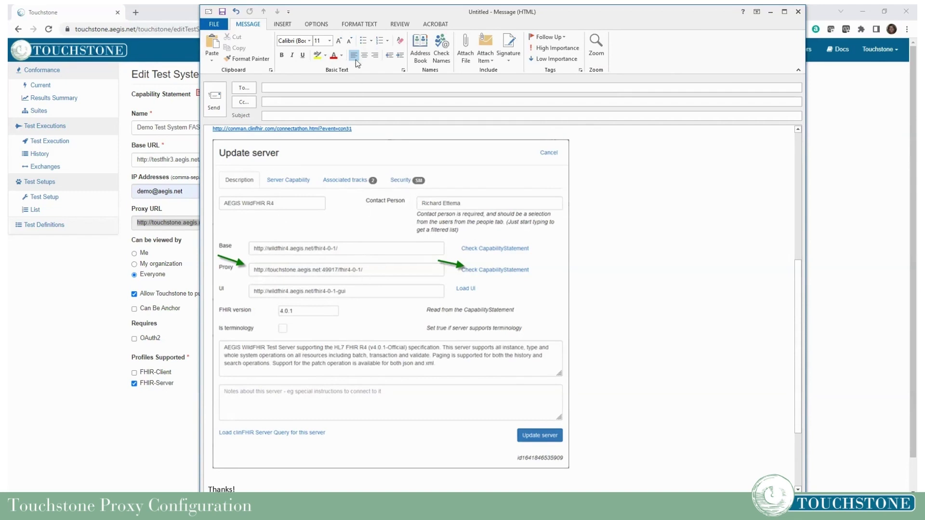
{"action": "left_click_drag", "start_coordinate": [464, 18], "coordinate": [577, 20]}
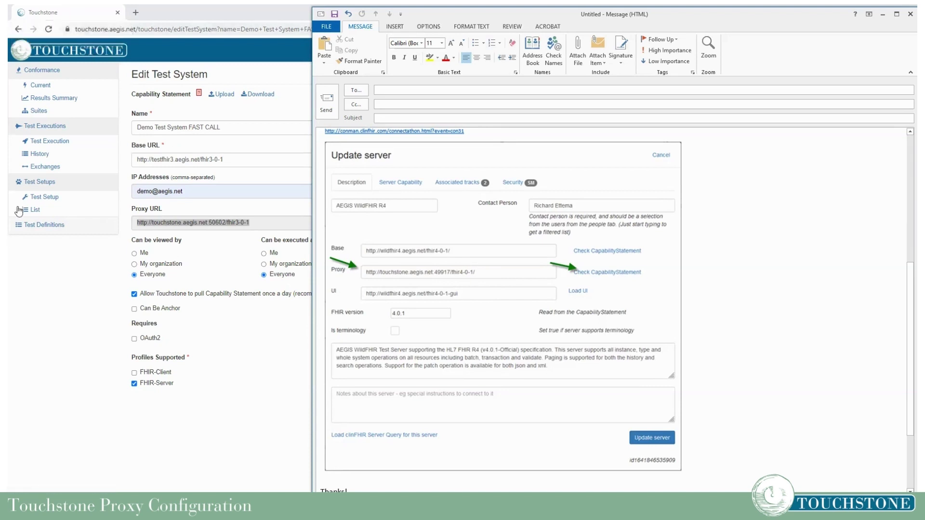
Step: Return to Touchstone's Exchanges and search for those with destination system AEGIS.net, Inc. - WildFHIR FHIR-4-0-1
{"action": "left_click", "coordinate": [37, 171]}
{"action": "left_click", "coordinate": [37, 171]}
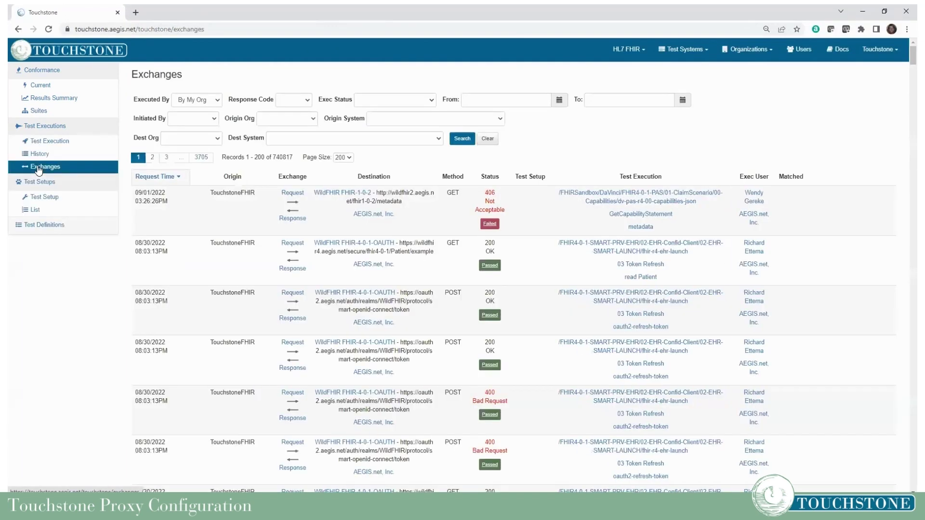
{"action": "left_click", "coordinate": [359, 141]}
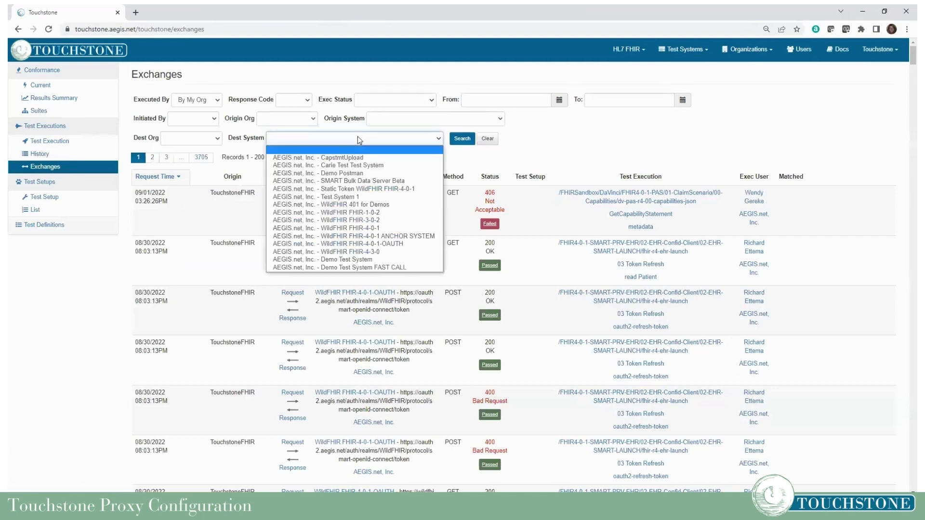
{"action": "left_click", "coordinate": [376, 229]}
{"action": "left_click", "coordinate": [458, 139]}
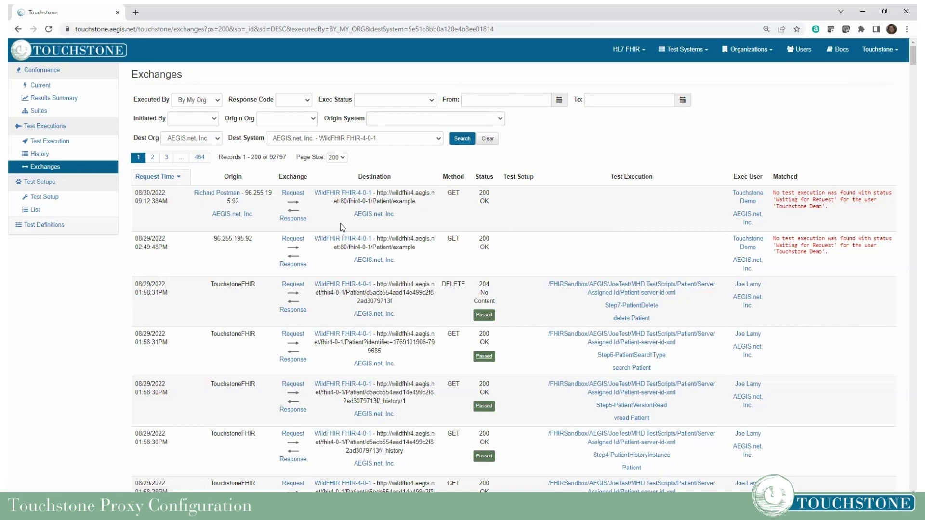
Step: Examine the request and response of the most recent WildFHIR FHIR-4-0-1 exchange, including the response's Patient content
{"action": "left_click", "coordinate": [293, 193]}
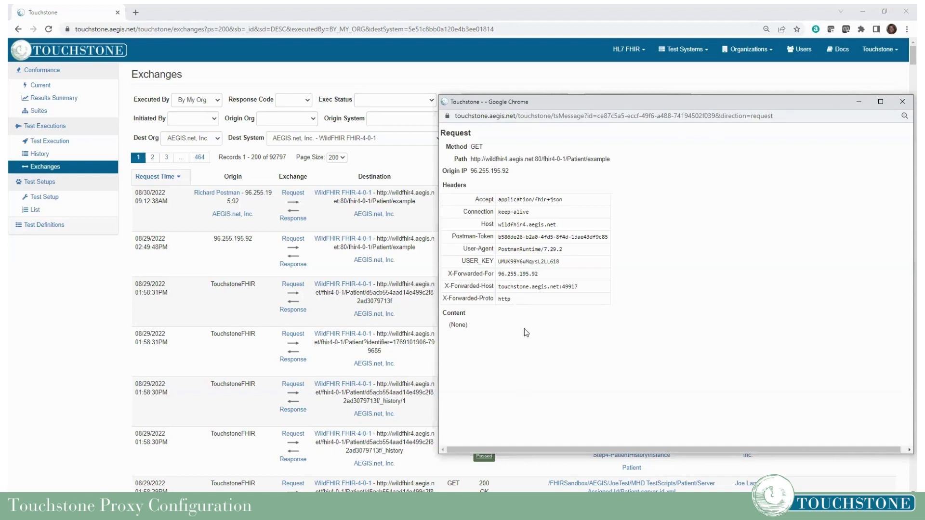
{"action": "left_click", "coordinate": [286, 219]}
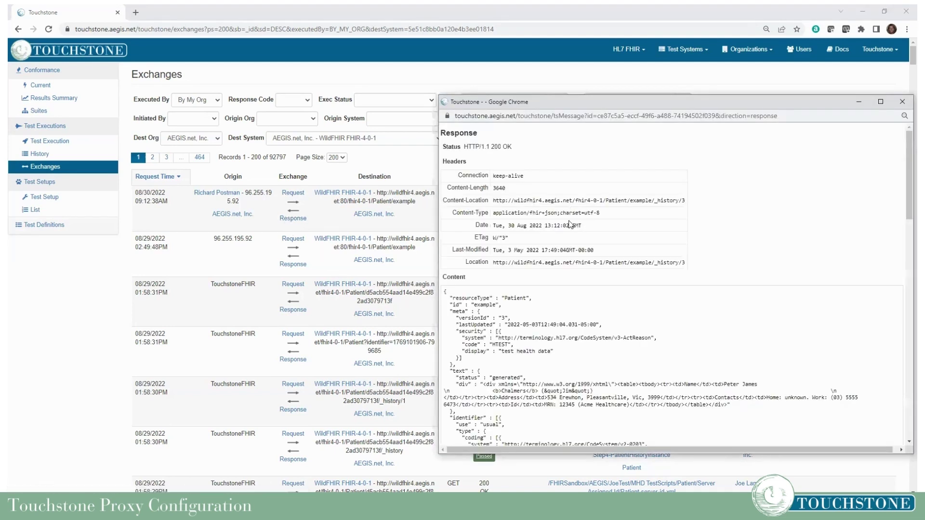
{"action": "scroll", "coordinate": [580, 288], "scroll_direction": "down", "scroll_amount": 1}
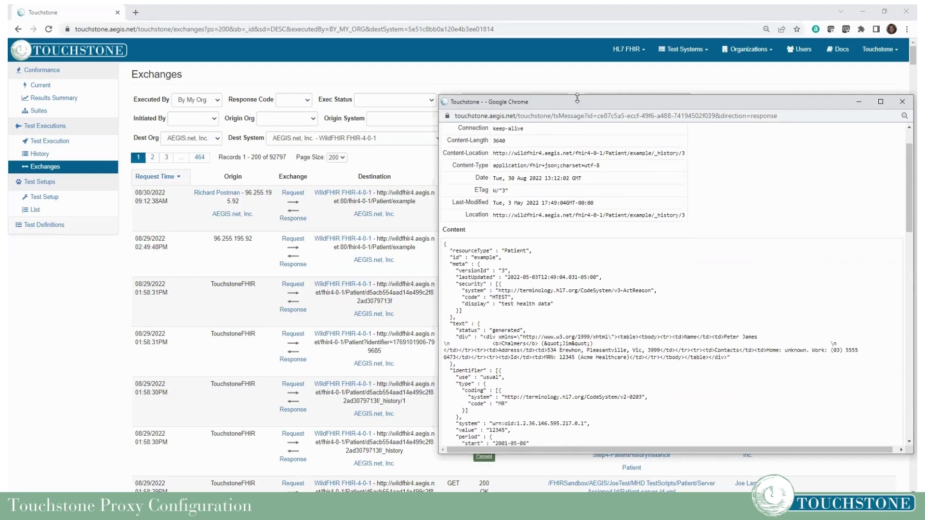
{"action": "left_click_drag", "start_coordinate": [577, 97], "coordinate": [578, 13]}
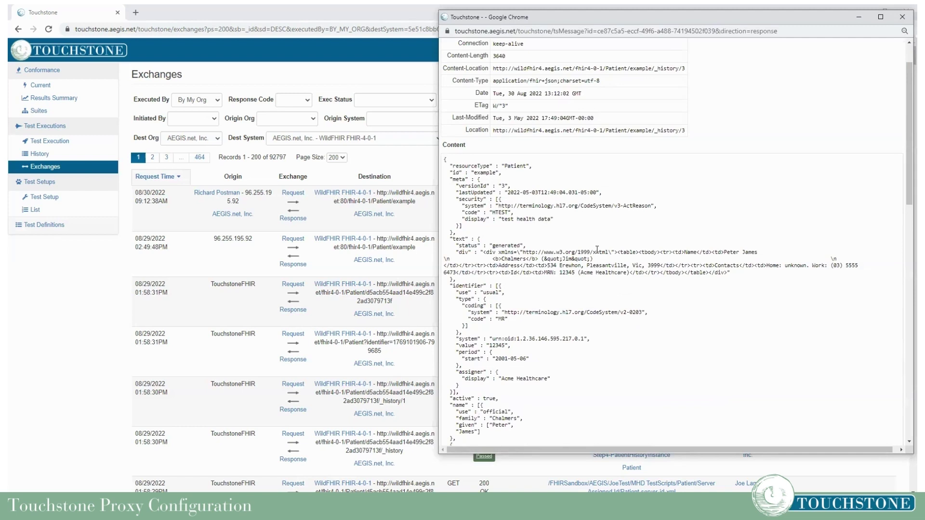
{"action": "scroll", "coordinate": [598, 249], "scroll_direction": "down", "scroll_amount": 1}
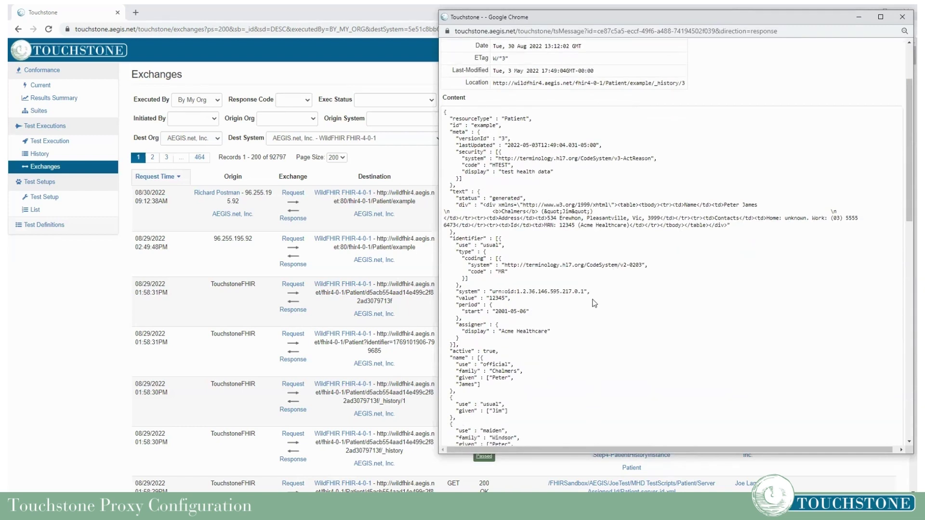
{"action": "scroll", "coordinate": [591, 301], "scroll_direction": "down", "scroll_amount": 1}
{"action": "scroll", "coordinate": [586, 294], "scroll_direction": "down", "scroll_amount": 1}
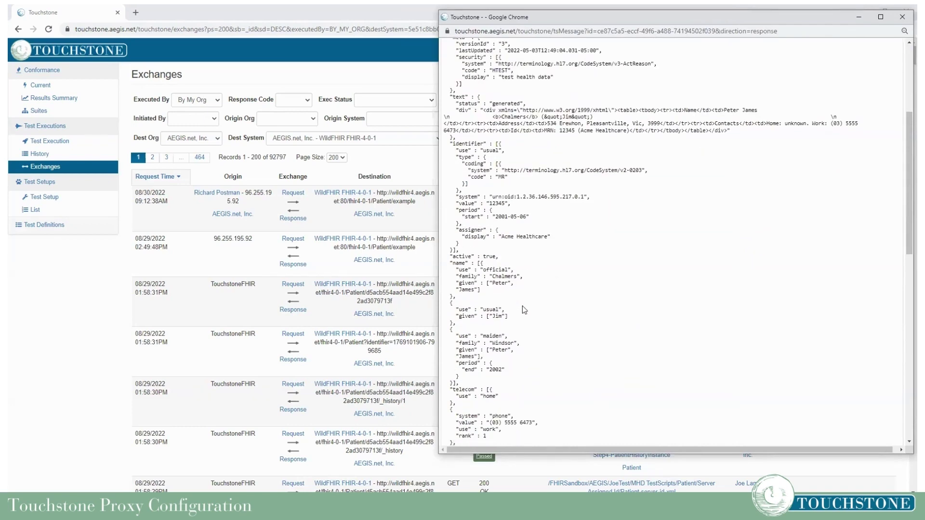
{"action": "scroll", "coordinate": [528, 320], "scroll_direction": "down", "scroll_amount": 6}
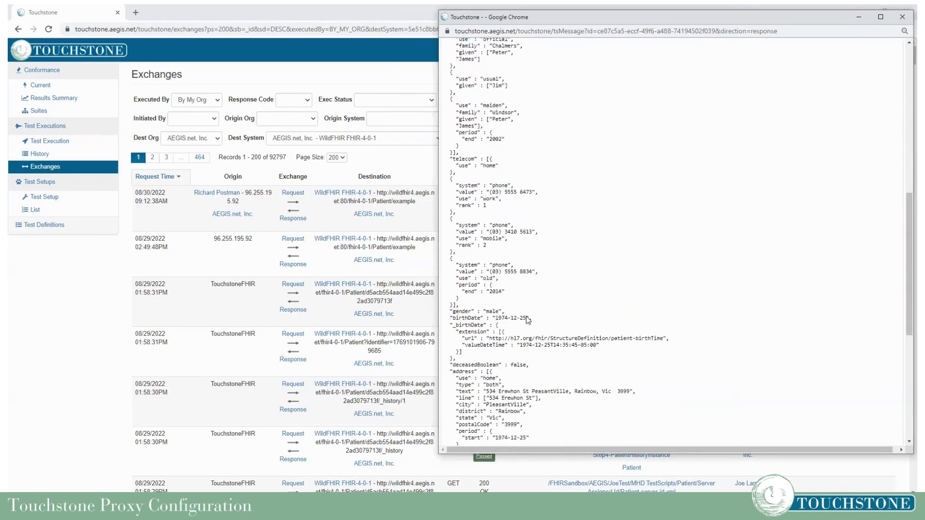
{"action": "scroll", "coordinate": [528, 320], "scroll_direction": "down", "scroll_amount": 1}
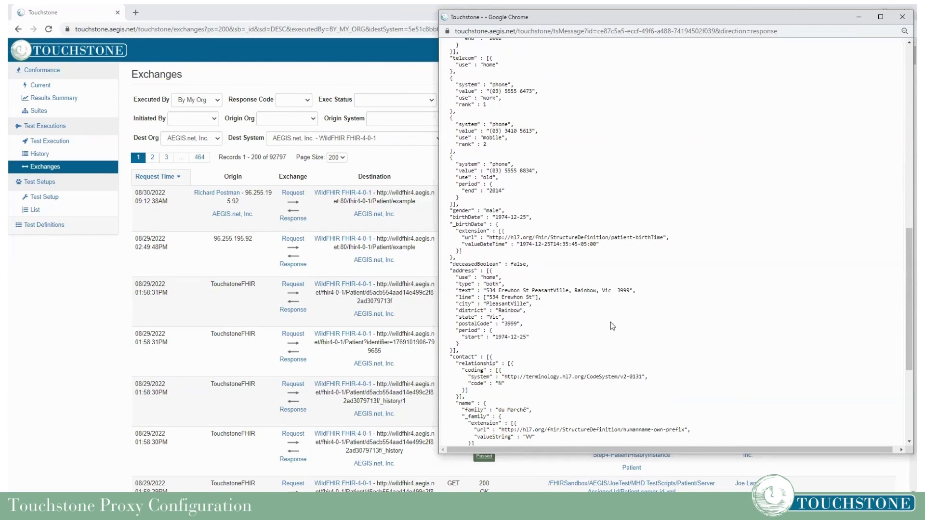
{"action": "scroll", "coordinate": [611, 322], "scroll_direction": "down", "scroll_amount": 1}
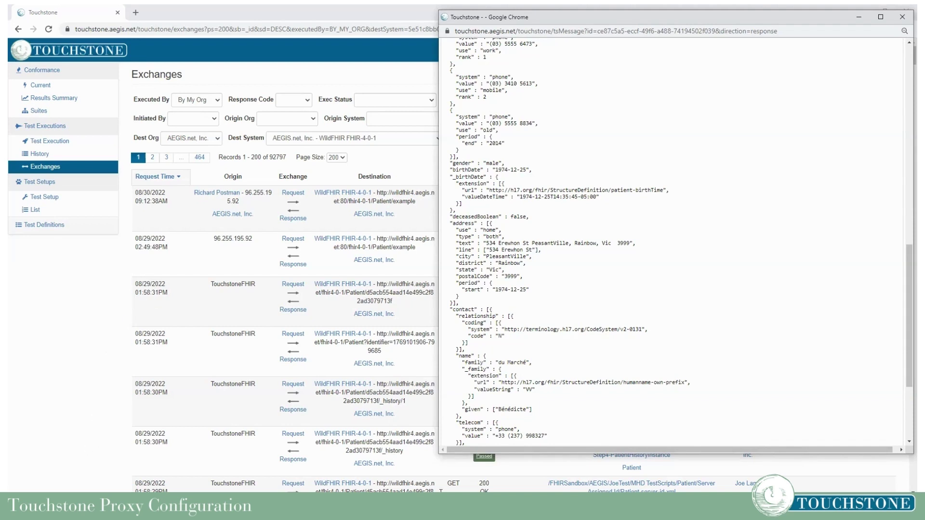
Step: Bring back the Exchanges window, then switch to the untitled Outlook message and review the proxy entry in its Update server image
{"action": "left_click", "coordinate": [137, 504]}
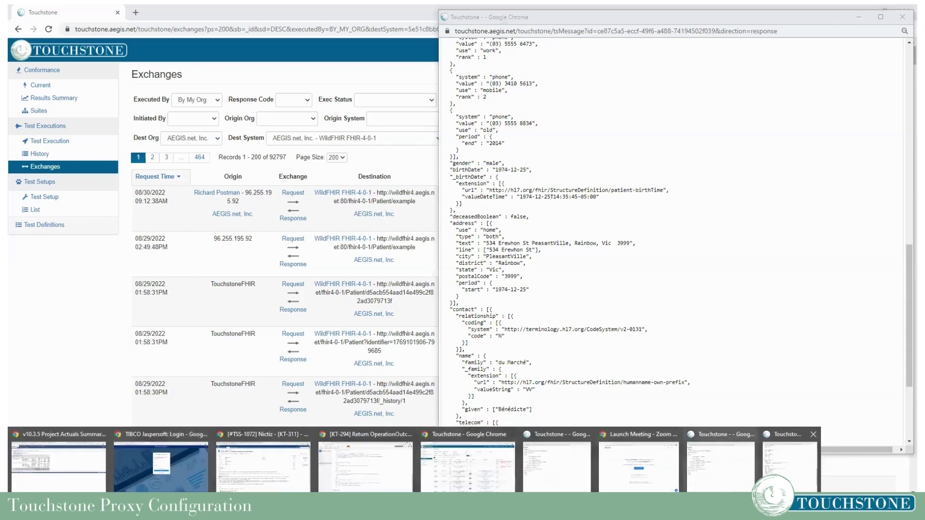
{"action": "left_click", "coordinate": [467, 463]}
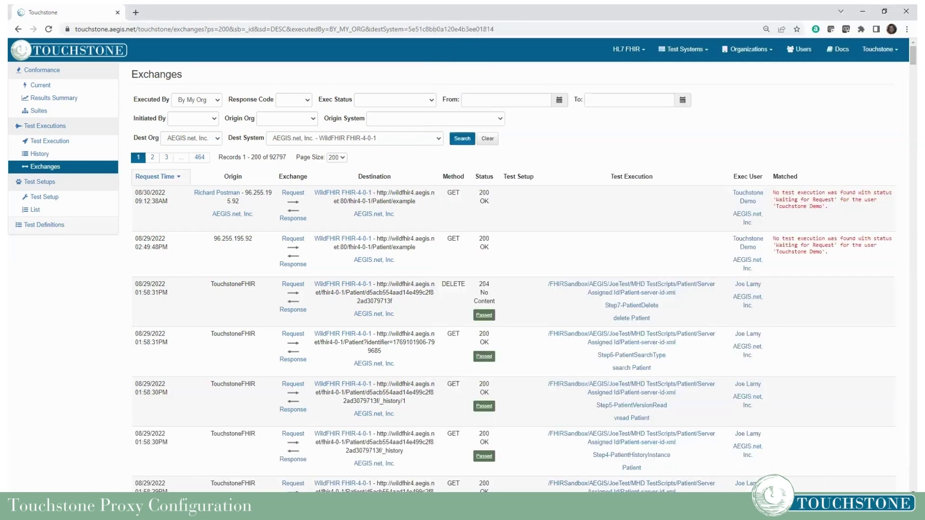
{"action": "left_click", "coordinate": [173, 510]}
{"action": "left_click", "coordinate": [296, 462]}
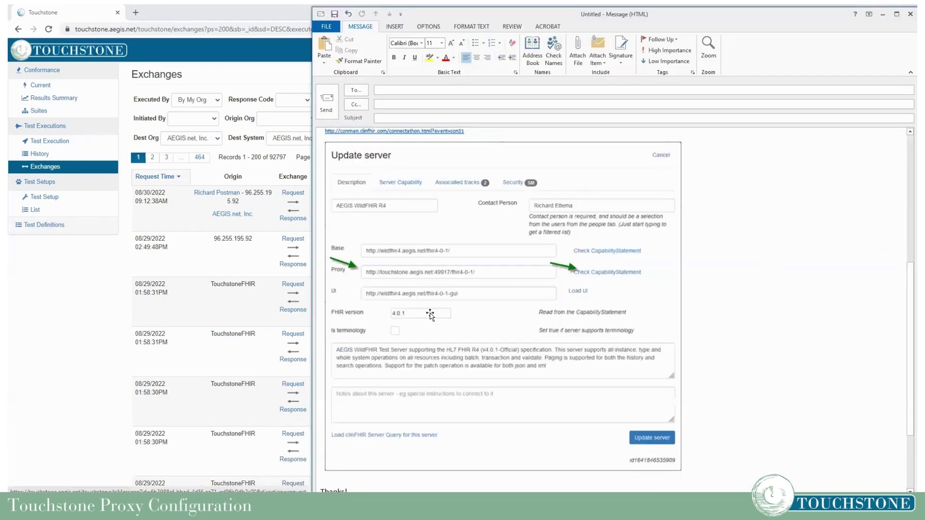
{"action": "scroll", "coordinate": [366, 167], "scroll_direction": "up", "scroll_amount": 1}
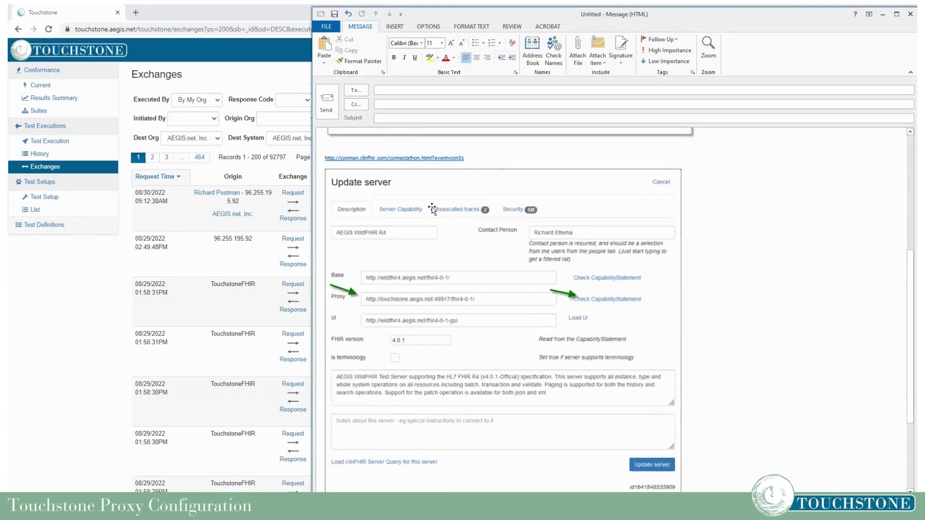
{"action": "scroll", "coordinate": [413, 306], "scroll_direction": "down", "scroll_amount": 1}
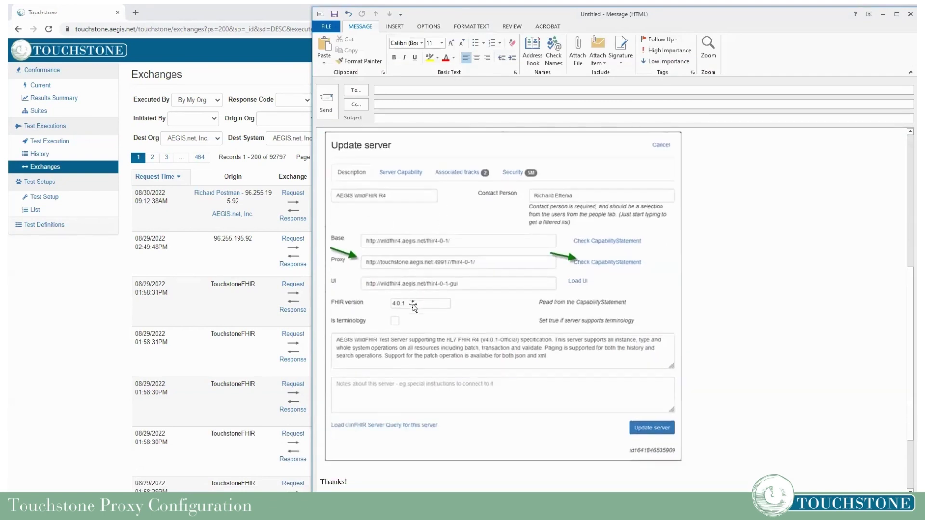
Step: Return from the Outlook message to Touchstone's Exchanges window and sign out of the Touchstone account
{"action": "scroll", "coordinate": [413, 306], "scroll_direction": "down", "scroll_amount": 1}
{"action": "left_click", "coordinate": [250, 76]}
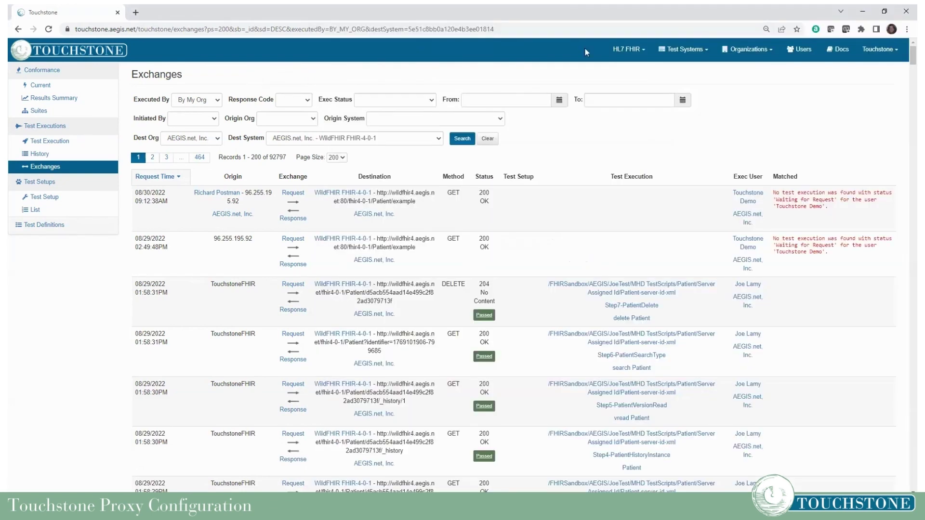
{"action": "left_click", "coordinate": [880, 50]}
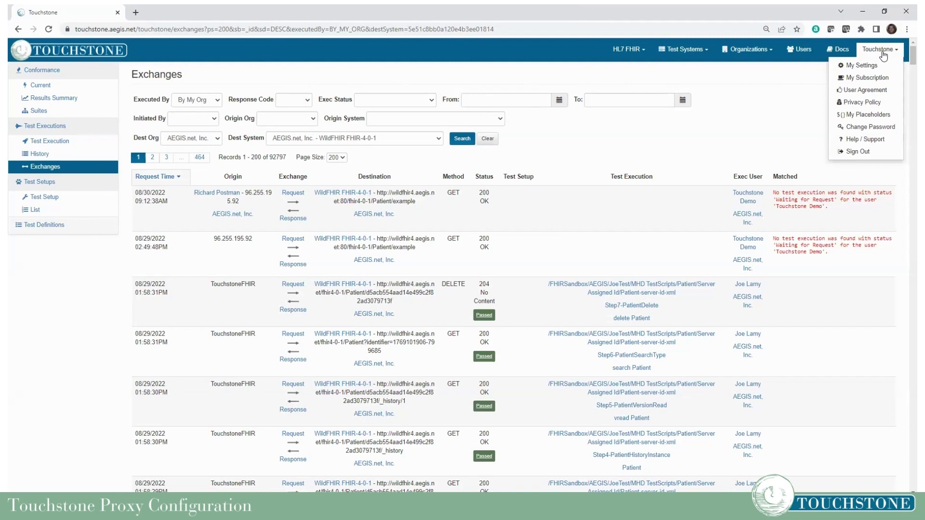
{"action": "left_click", "coordinate": [857, 152]}
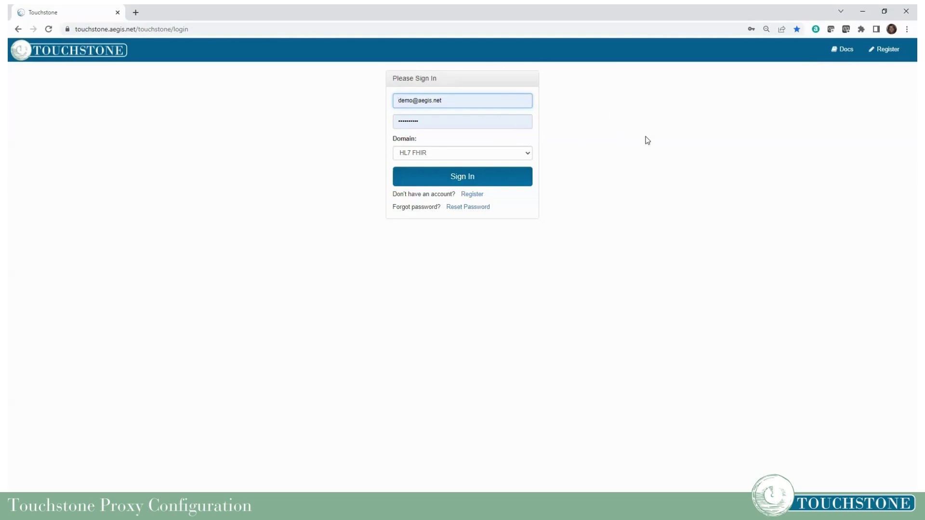
Step: Open Touchstone's documentation from the sign-in page and go to the Test Systems section of the user guide
{"action": "left_click", "coordinate": [64, 53]}
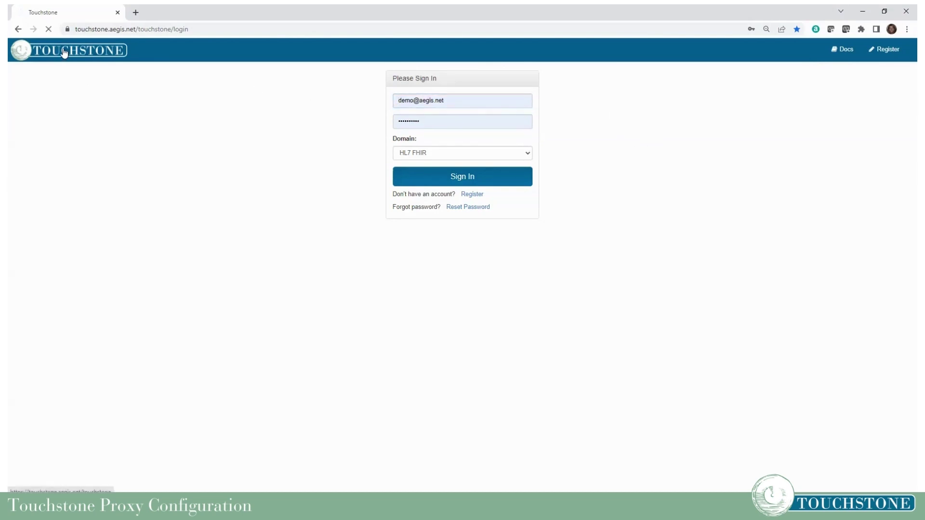
{"action": "left_click", "coordinate": [842, 52]}
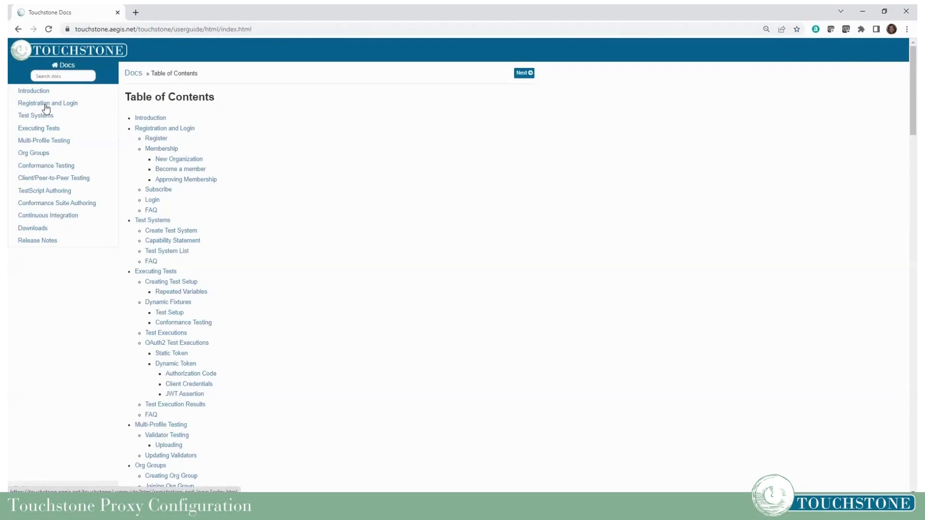
{"action": "left_click", "coordinate": [53, 76]}
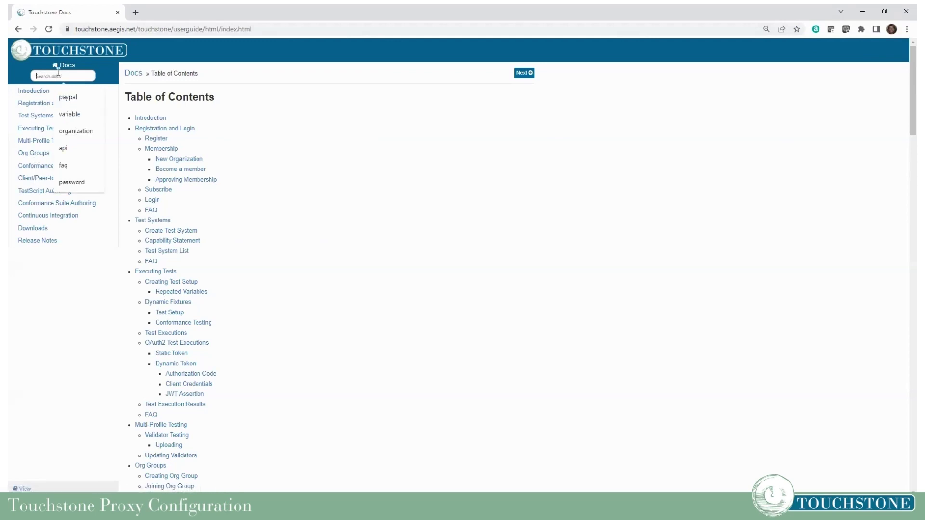
{"action": "left_click", "coordinate": [31, 118]}
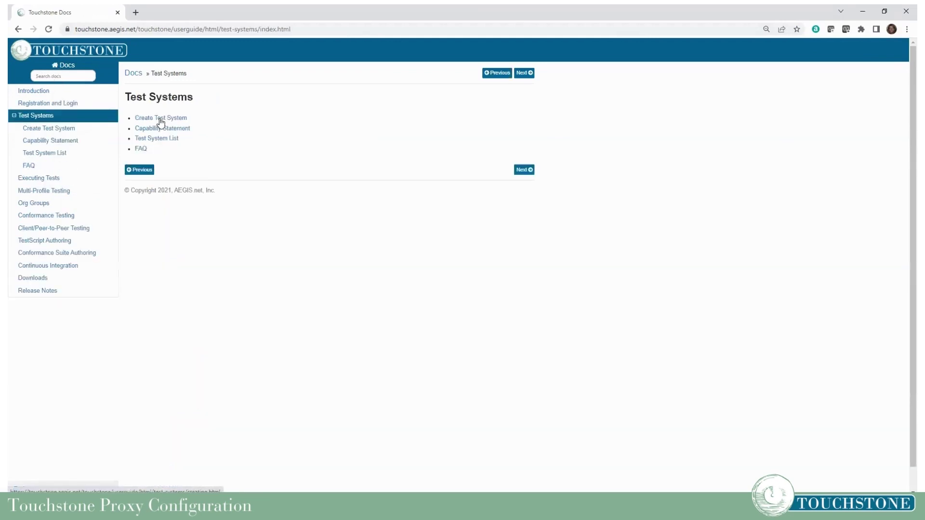